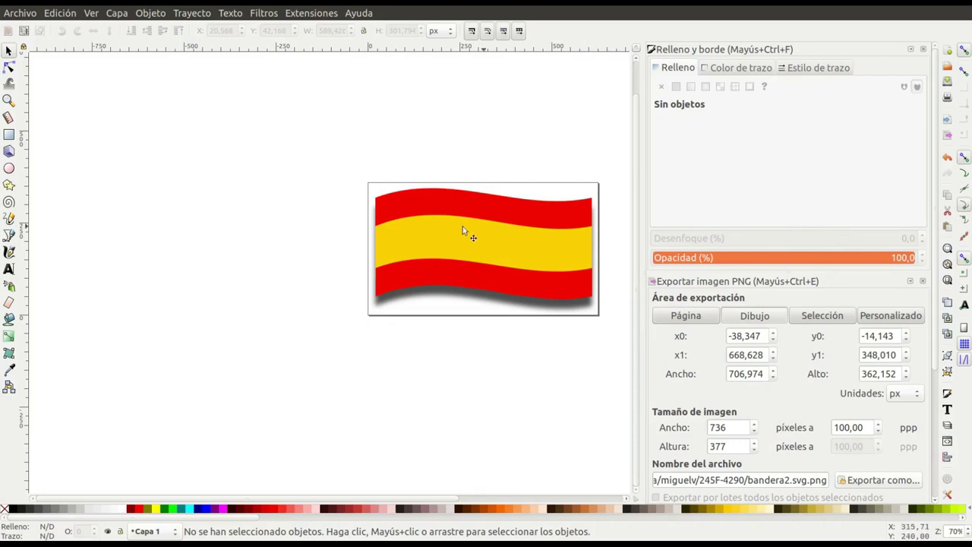
- Ungroup the flag with Objeto > Desagrupar and select the top red stripe alone
left_click(423, 234)
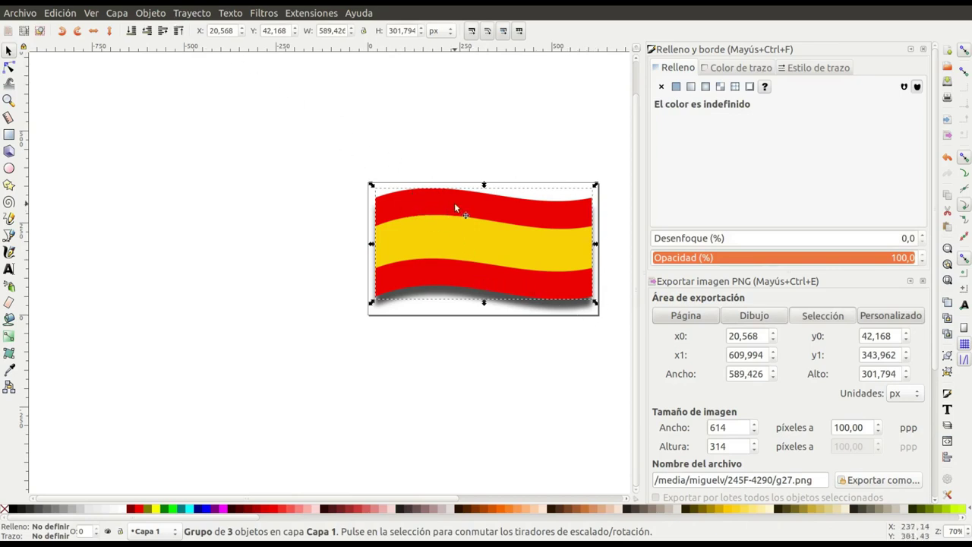
left_click(151, 13)
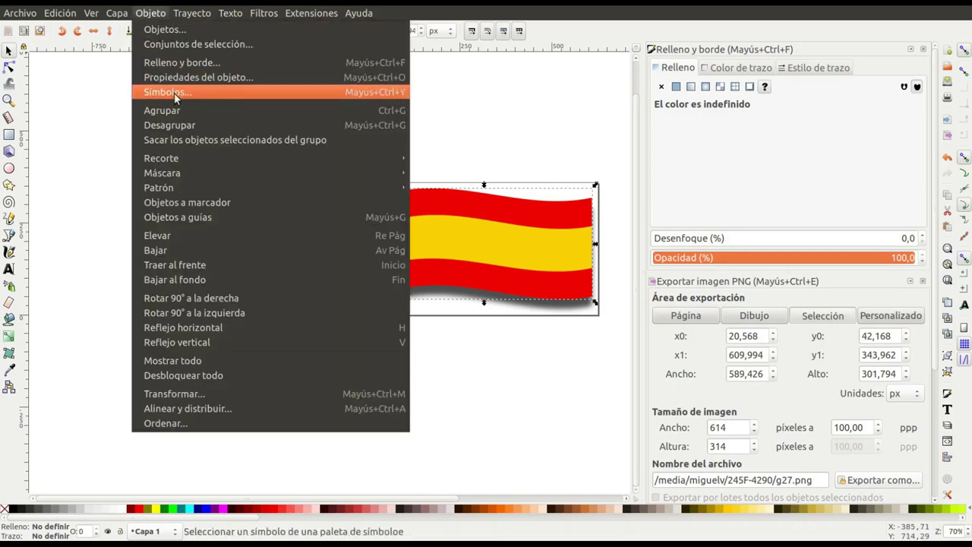
left_click(174, 124)
left_click(289, 232)
left_click(517, 212)
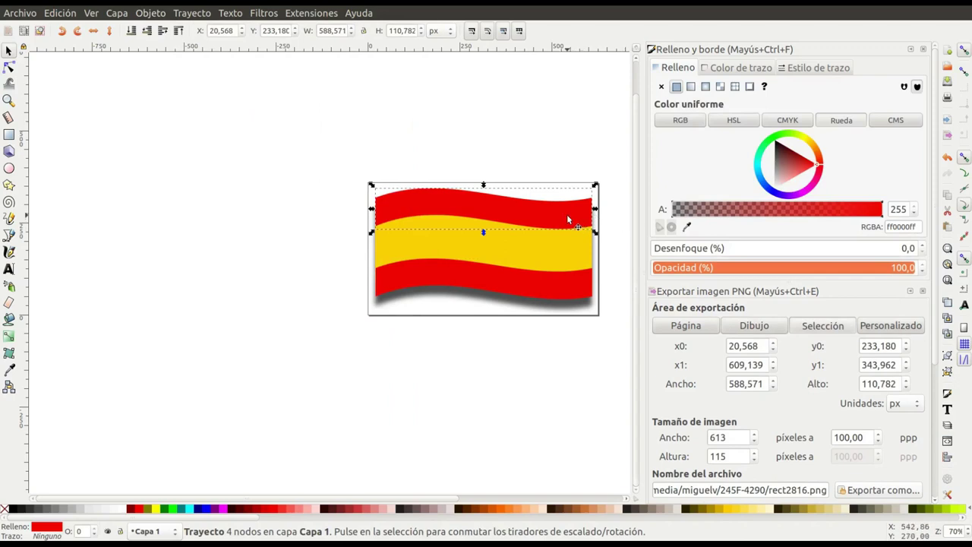
- Switch the top red stripe's fill to linear gradient 838, fading to transparent
left_click(691, 88)
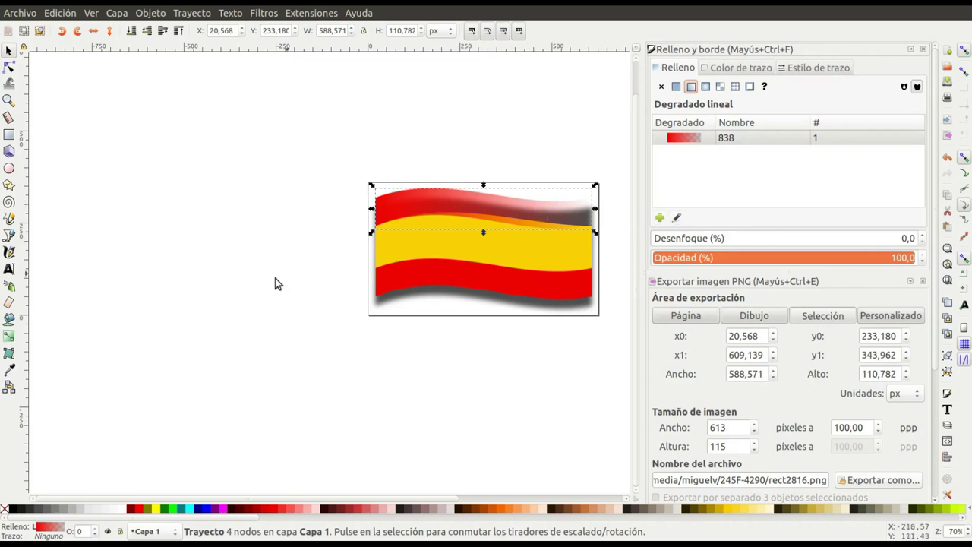
left_click(7, 339)
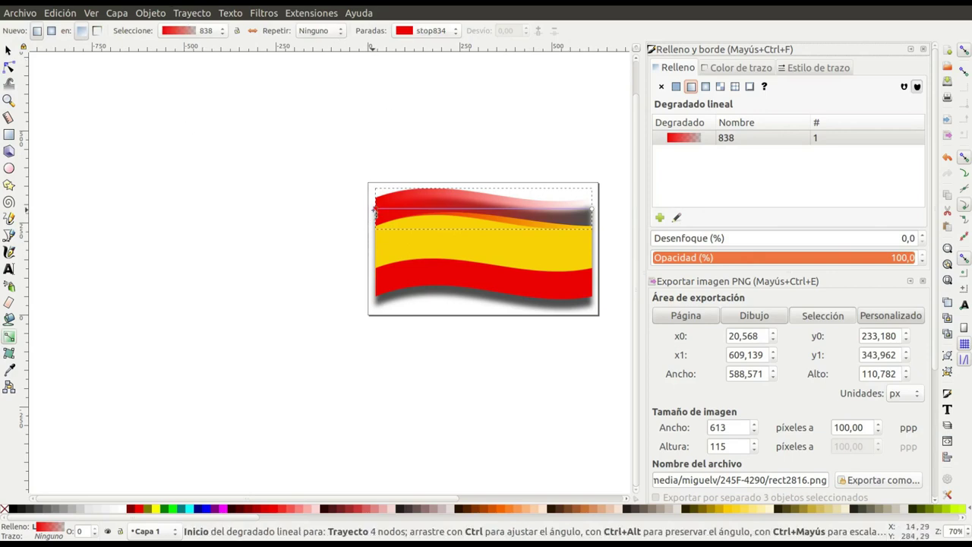
- Set gradient stop836's alpha to 255 so it becomes opaque red ff0000ff
left_click(456, 30)
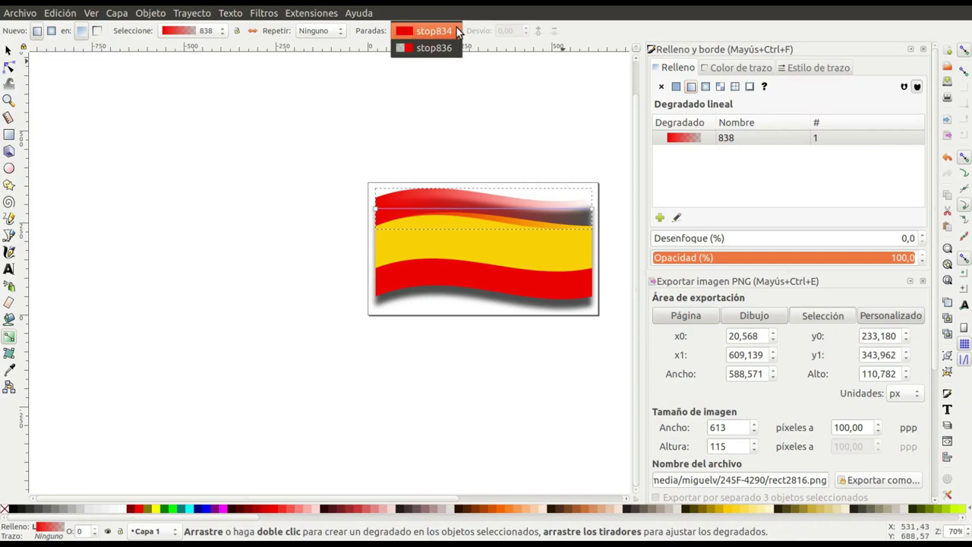
left_click(443, 48)
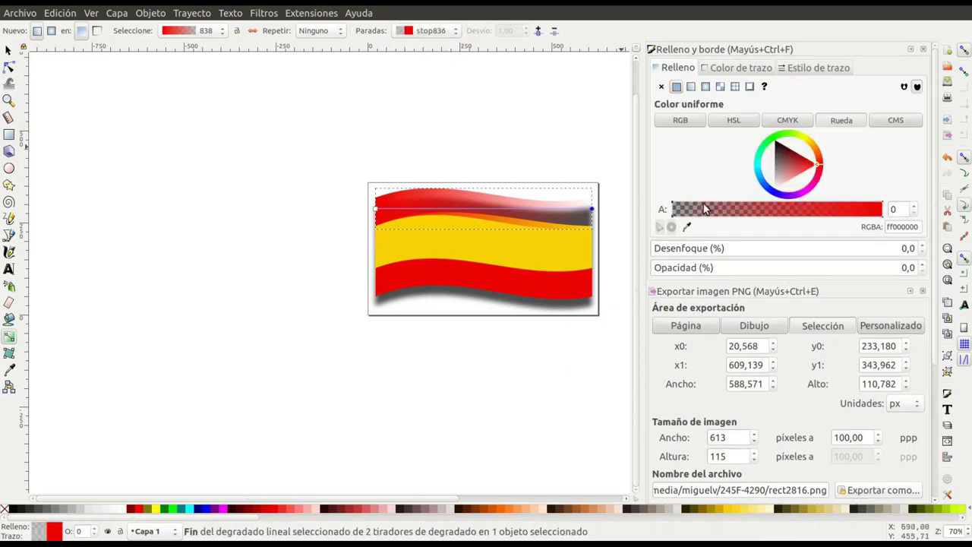
left_click_drag(674, 214, 883, 210)
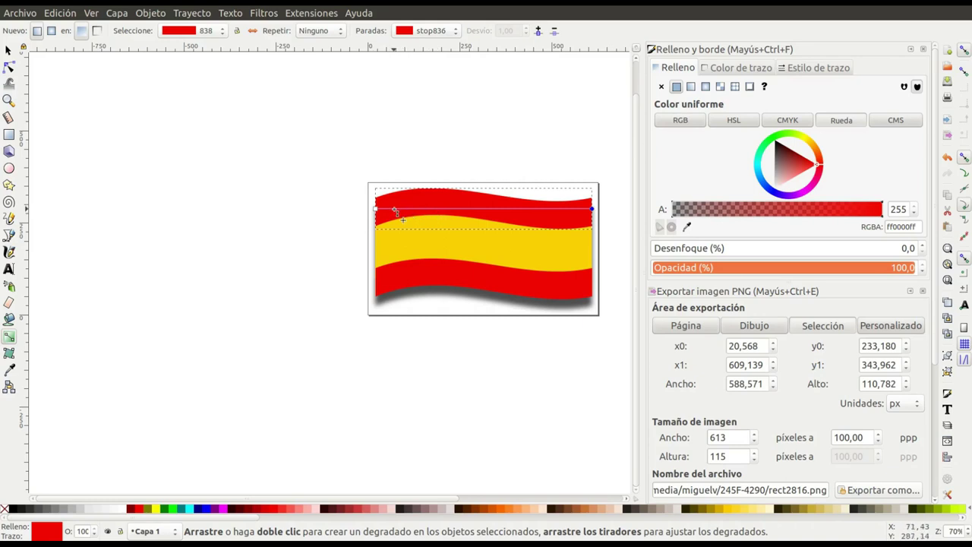
- Add four stops along the top stripe's gradient, from a quarter along to near the right end
left_click_drag(395, 209, 426, 209)
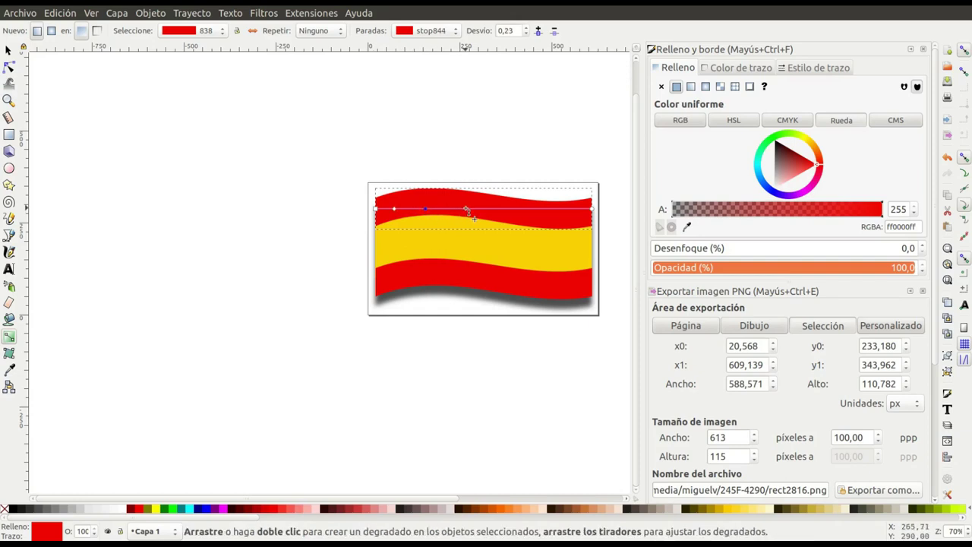
double_click(460, 209)
double_click(503, 208)
double_click(546, 209)
- Make the 0.23 stop light pink ff7d7dff and the 0.79 stop darker red cd3232ff
left_click(427, 209)
left_click(803, 166)
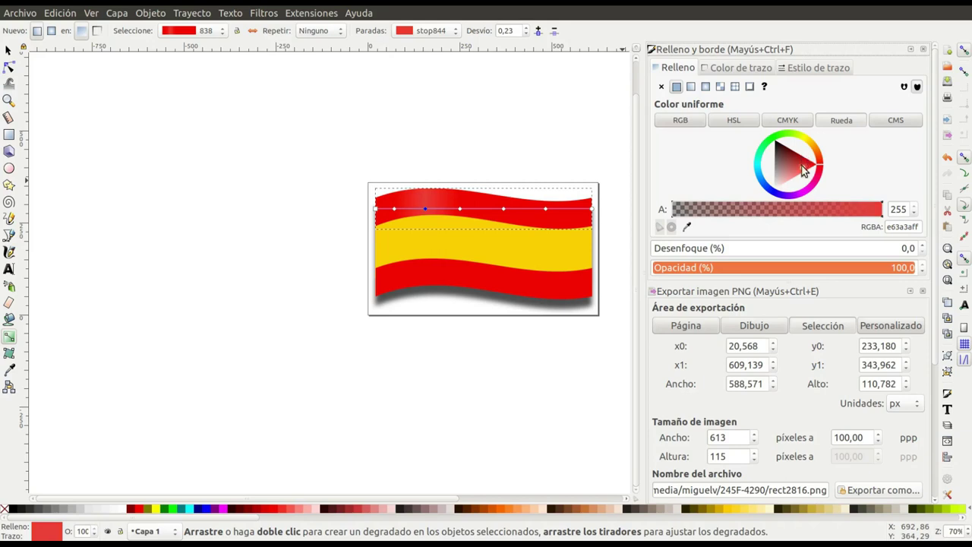
left_click(796, 171)
left_click(795, 177)
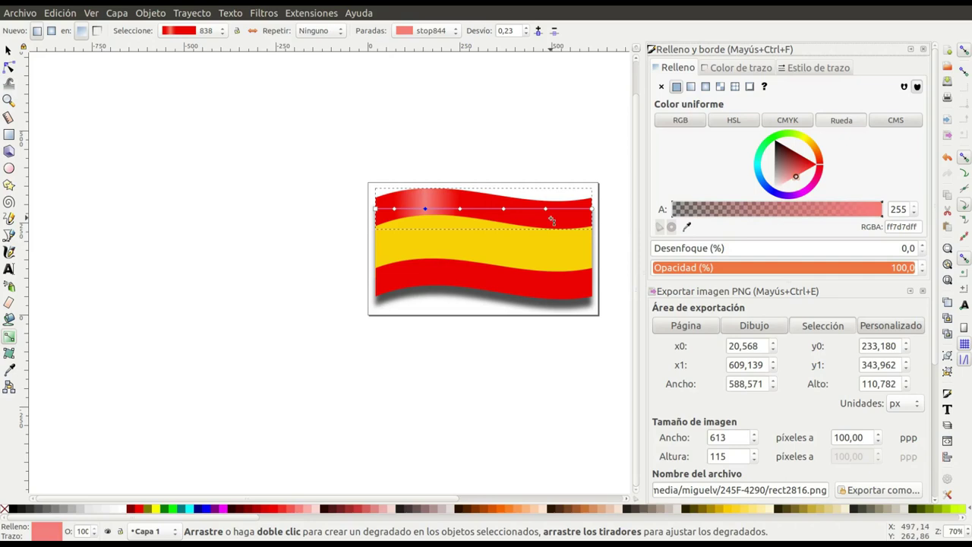
left_click(545, 208)
left_click(804, 158)
left_click_drag(804, 158, 799, 163)
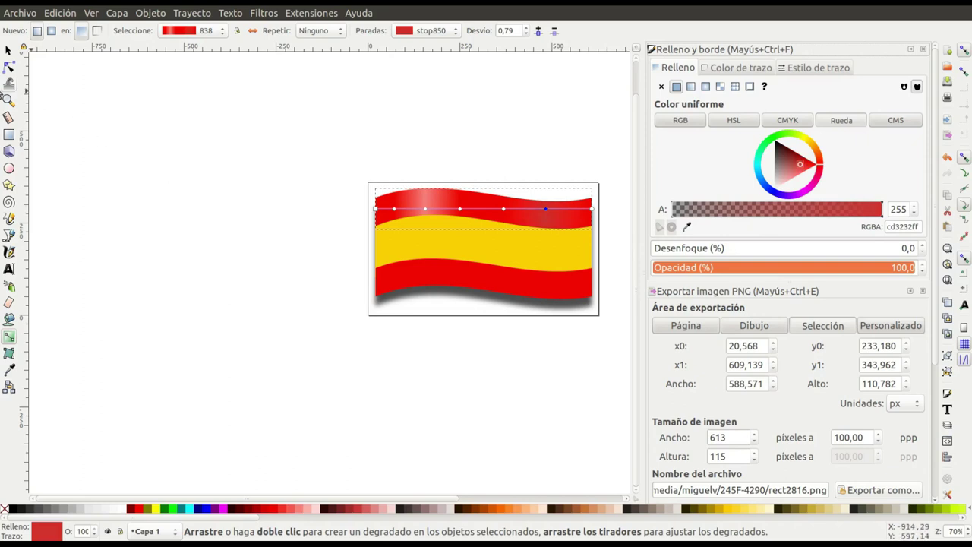
left_click(9, 51)
left_click(195, 201)
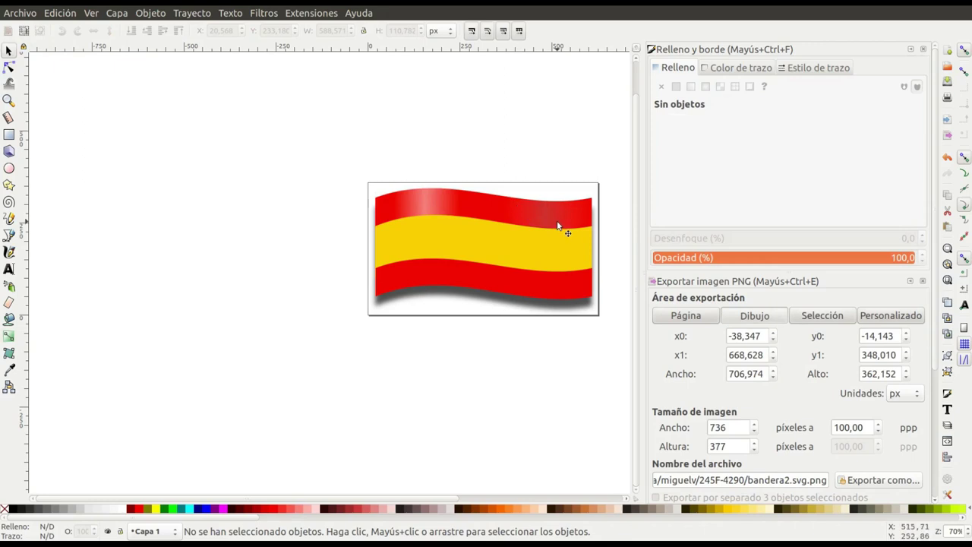
- Fill the bottom red stripe with the existing linear gradient 838
left_click(577, 300)
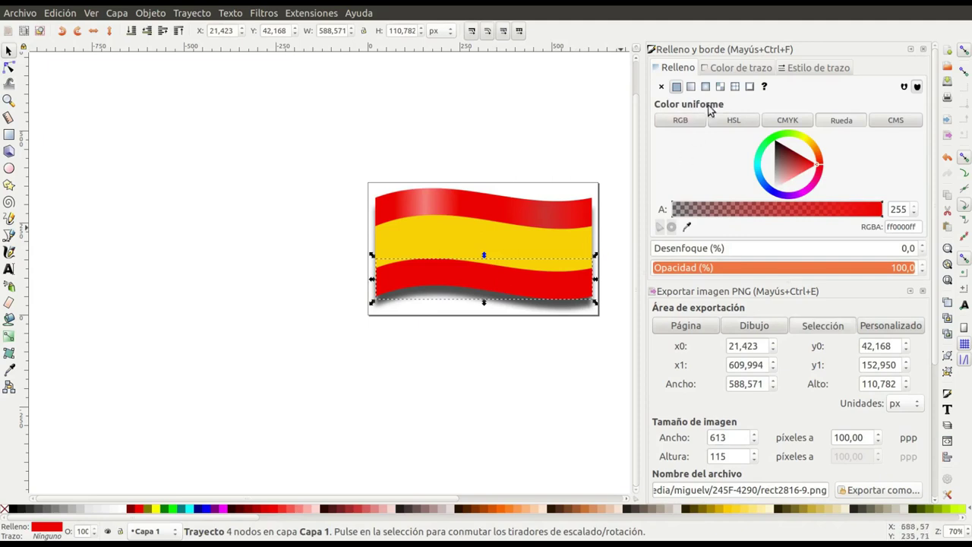
left_click(691, 88)
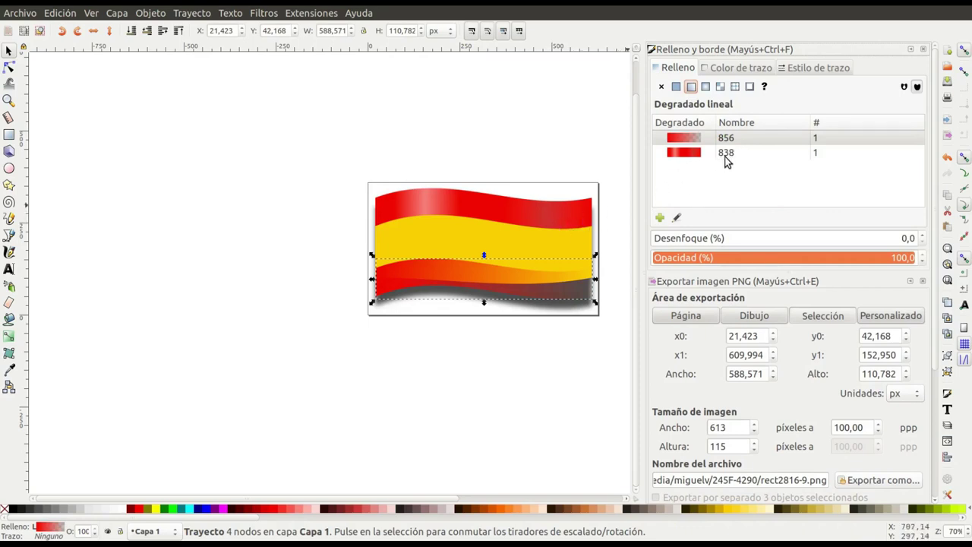
left_click(726, 154)
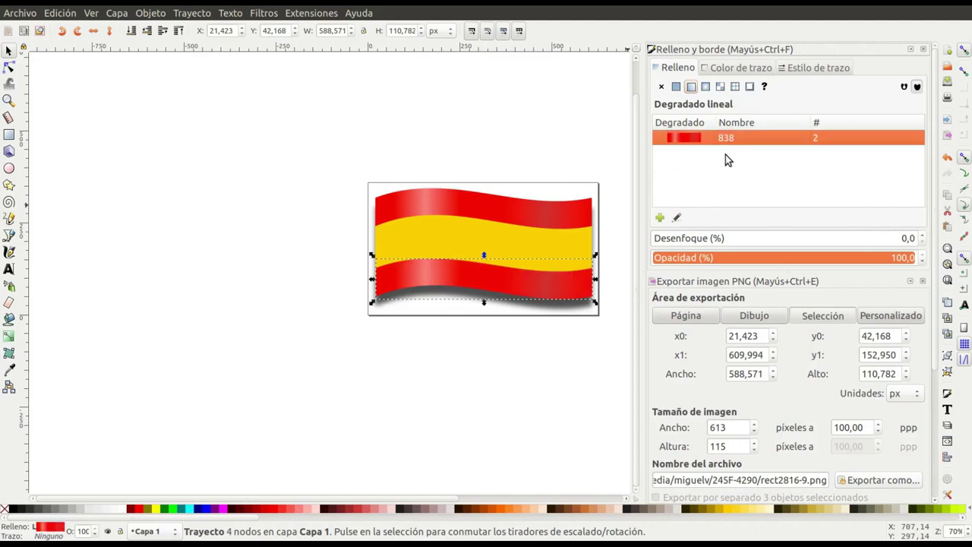
left_click(224, 211)
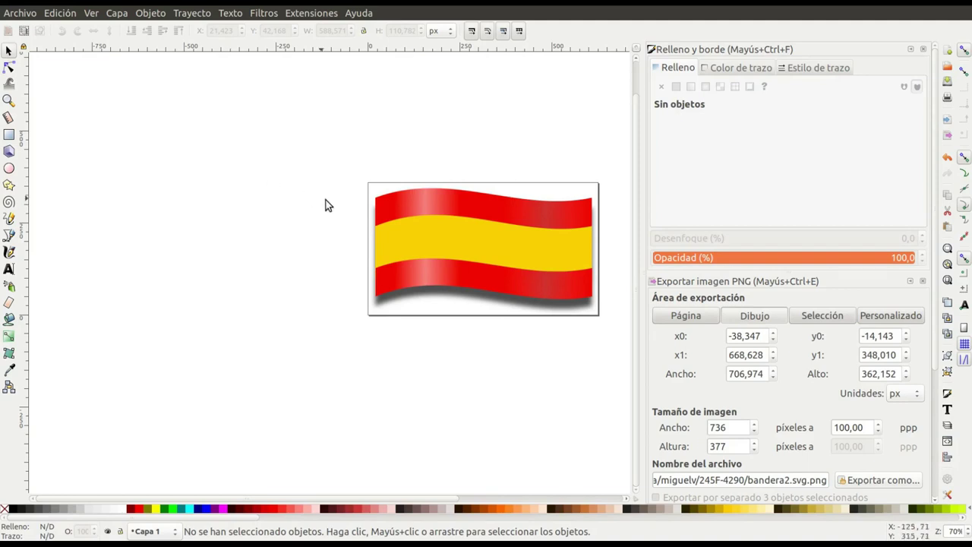
- Create a new copy of the top stripe's gradient
left_click(436, 243)
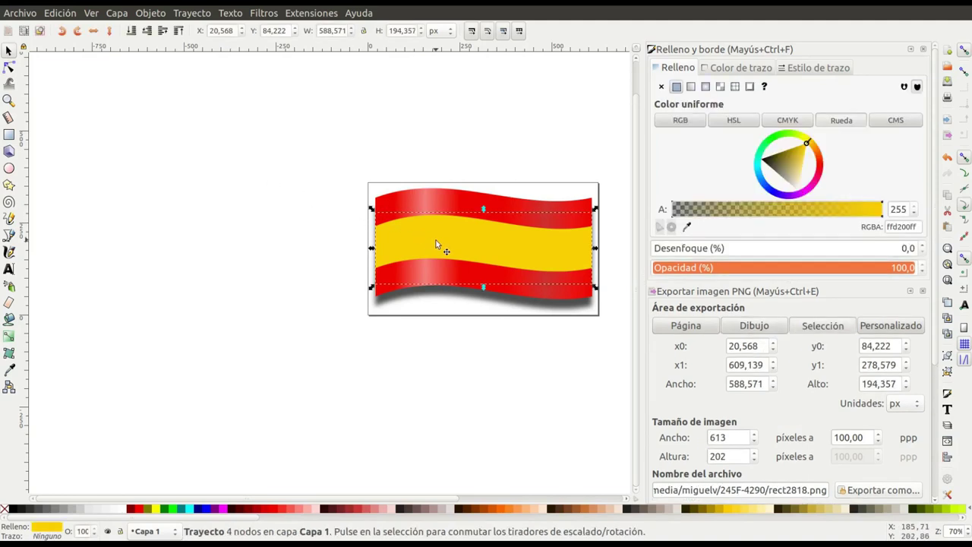
left_click(432, 199)
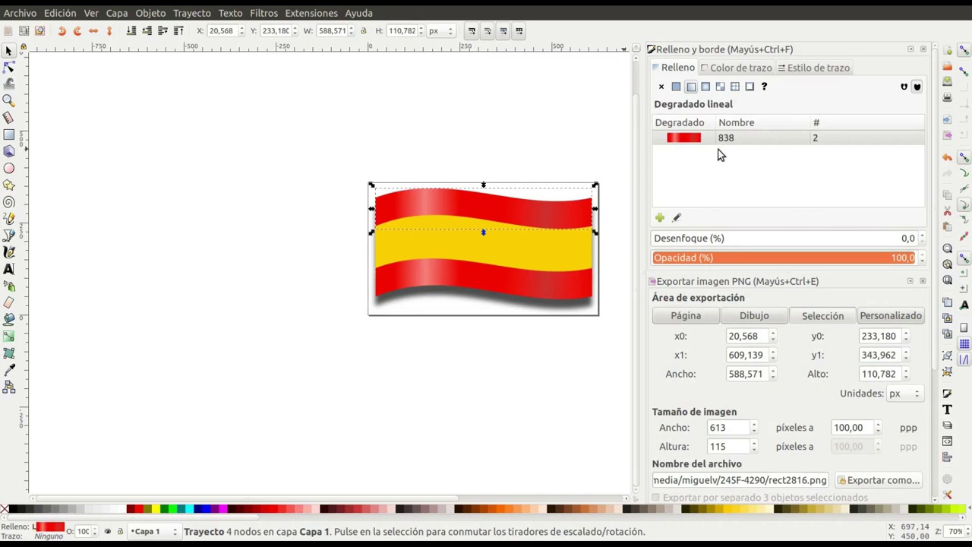
left_click(659, 219)
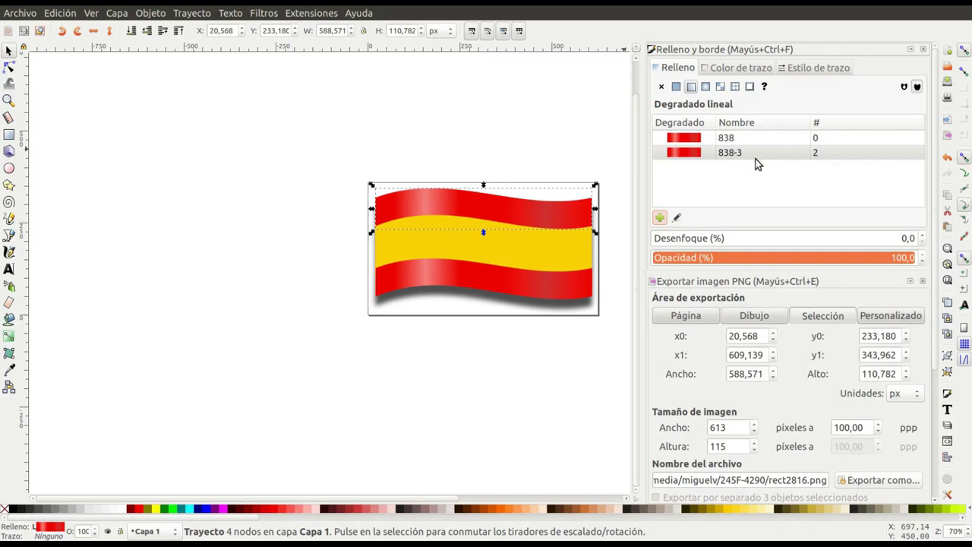
- Apply linear gradient 838-3 to the middle stripe and show its stop handles on the flag
left_click(555, 252)
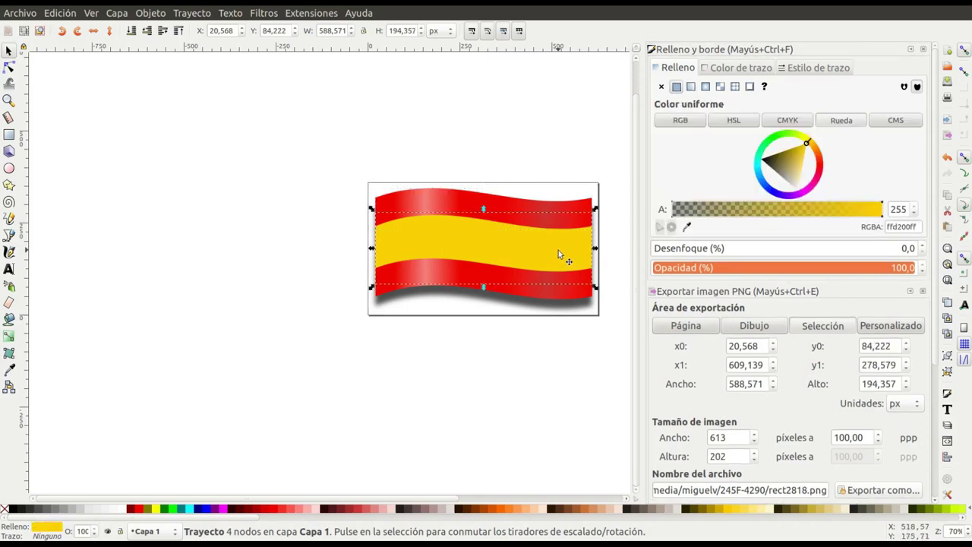
double_click(899, 226)
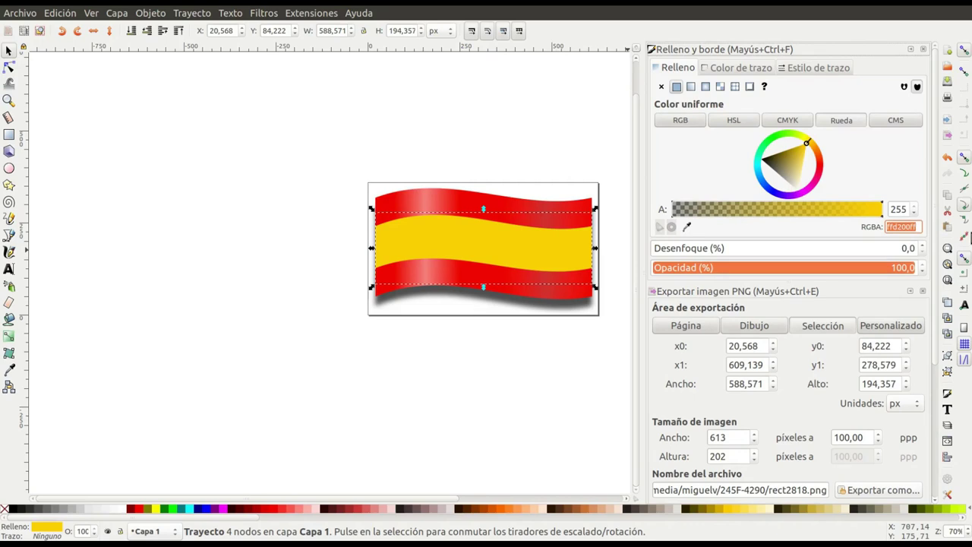
left_click(690, 86)
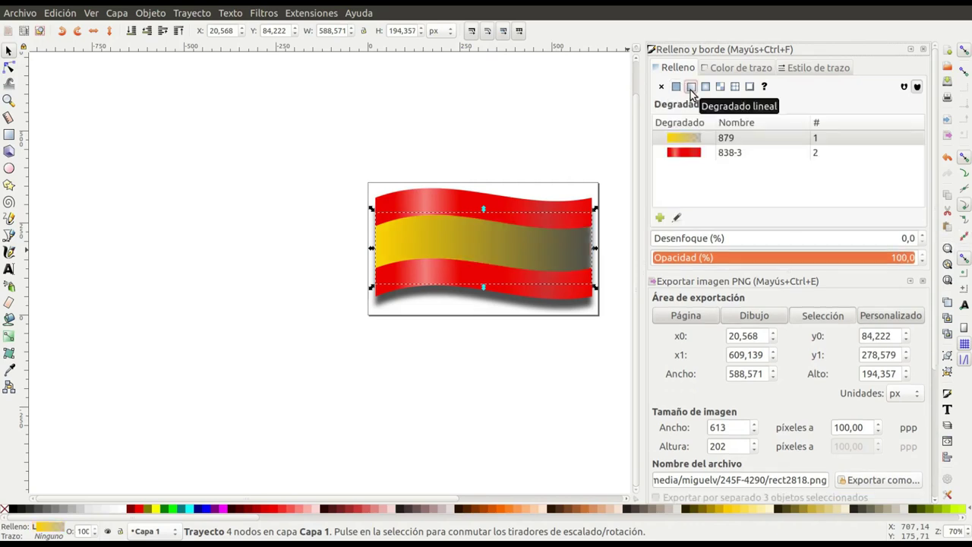
left_click(730, 154)
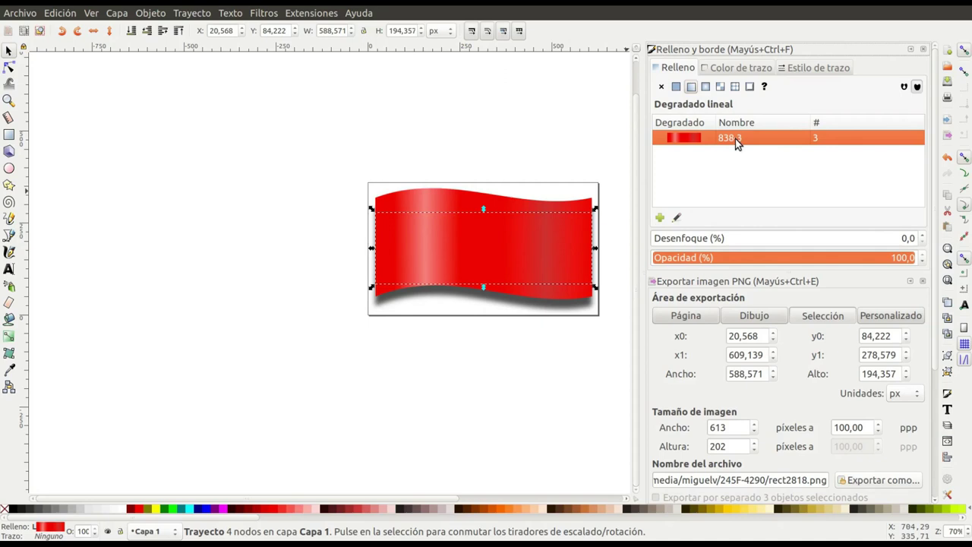
left_click(676, 217)
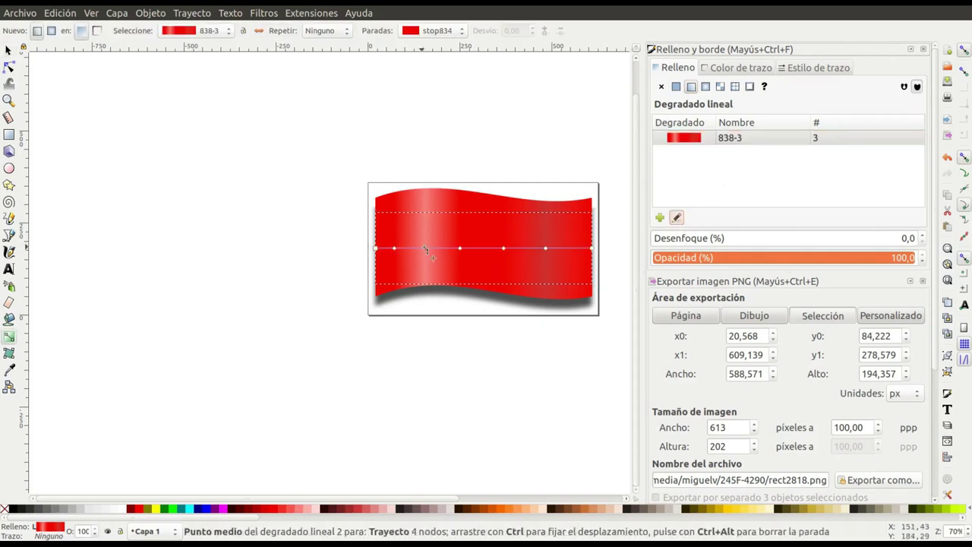
- Set every middle-stripe gradient stop, left end to right end, to yellow ffd200ff
left_click(375, 249)
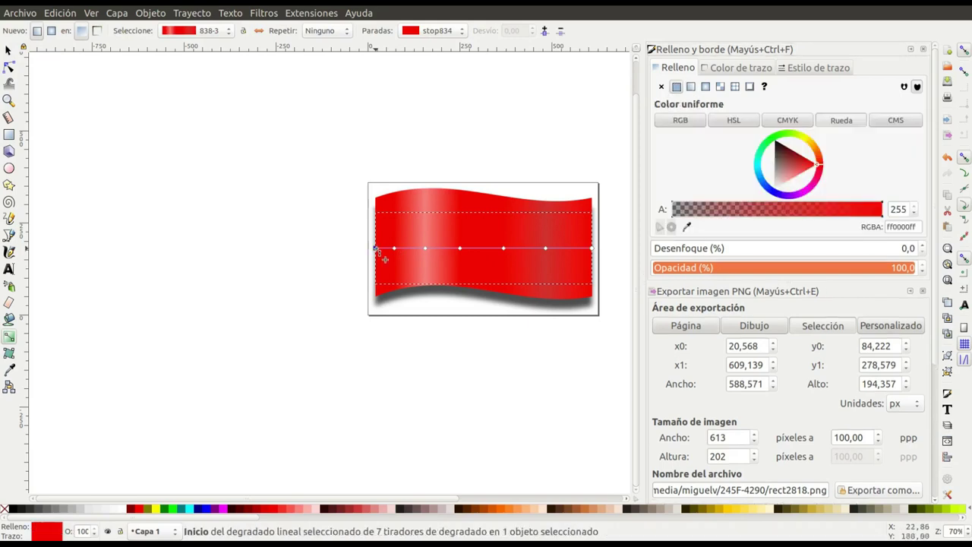
double_click(899, 226)
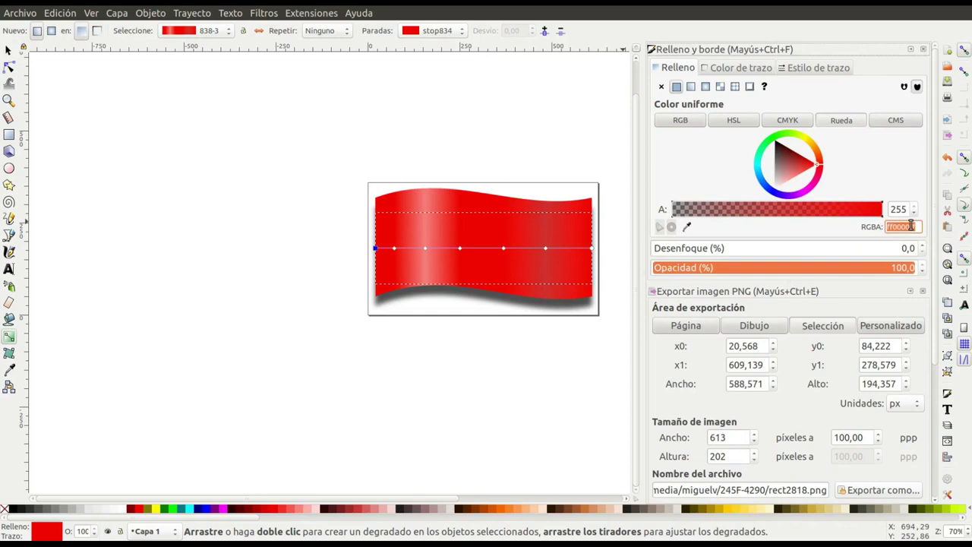
type("ffd200ff")
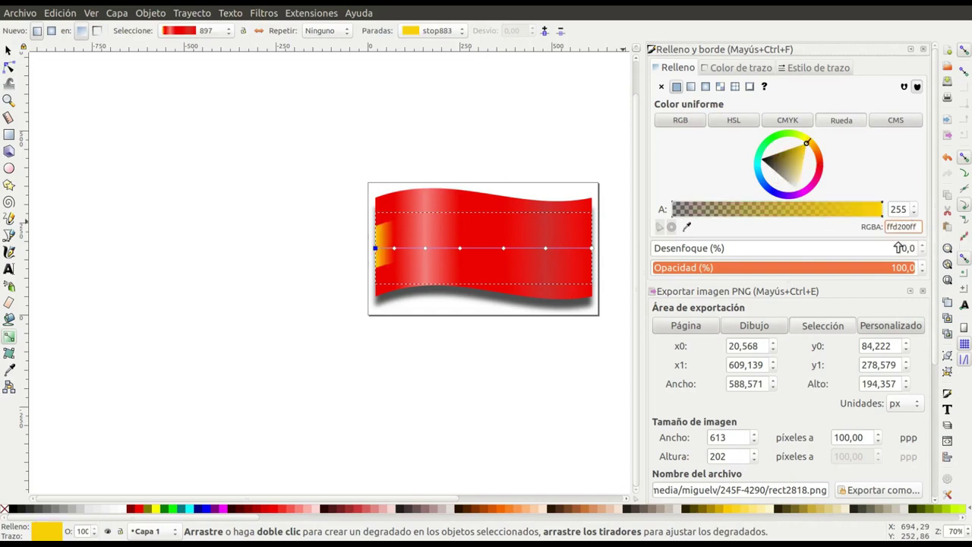
left_click(394, 249)
double_click(901, 226)
type("ffd200ff")
left_click(425, 248)
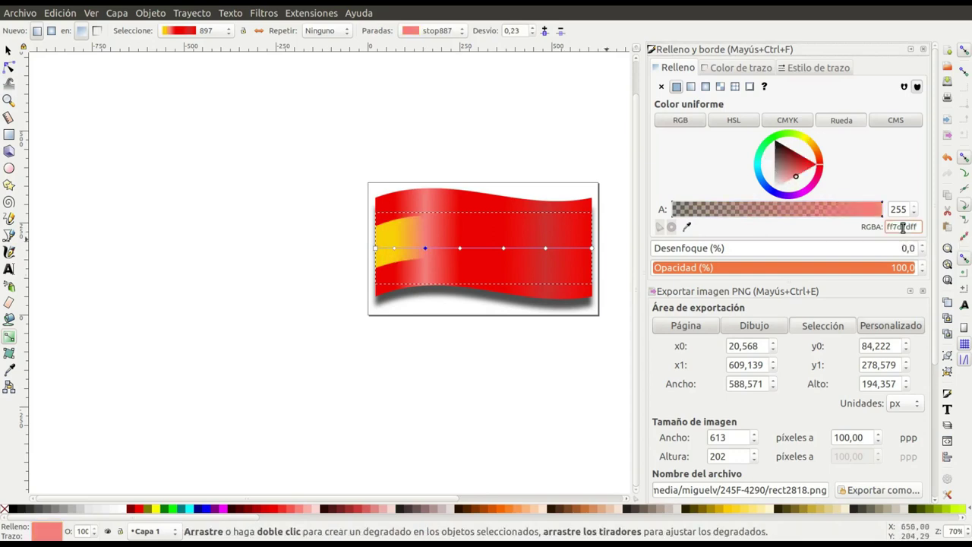
type("ffd200ff")
left_click(460, 248)
double_click(901, 226)
key("ctrl+v")
left_click(503, 248)
double_click(900, 227)
key("ctrl+v")
left_click(545, 248)
type("ffd200ff")
left_click(591, 249)
key("ctrl+v")
left_click(236, 279)
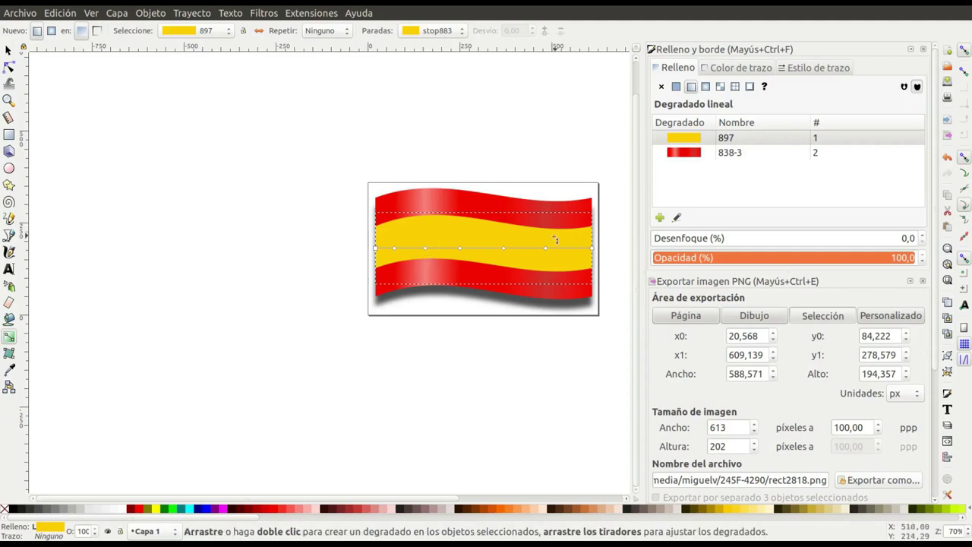
- Lighten the 0.23 stop to ffe87aff and darken the 0.79 stop to dbbd30ff
left_click(425, 249)
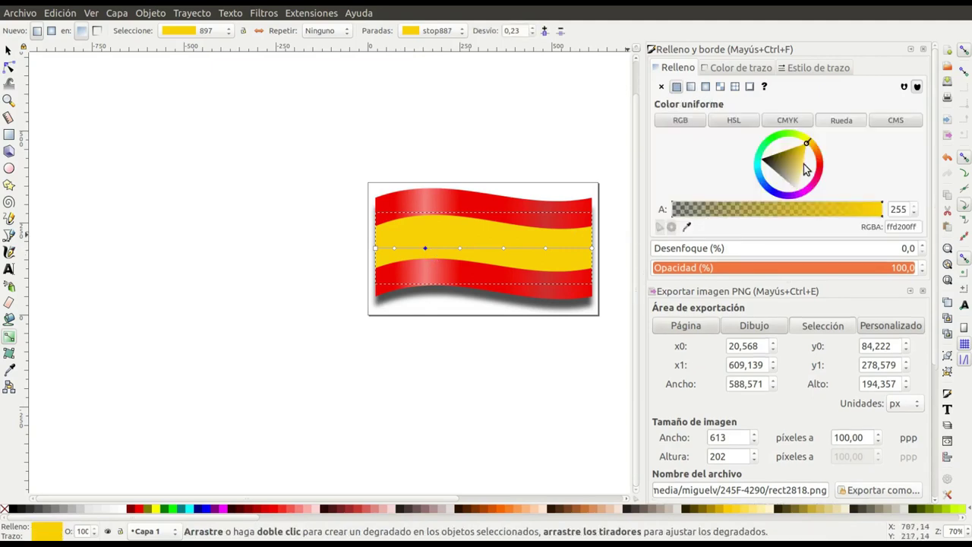
left_click_drag(806, 167, 799, 166)
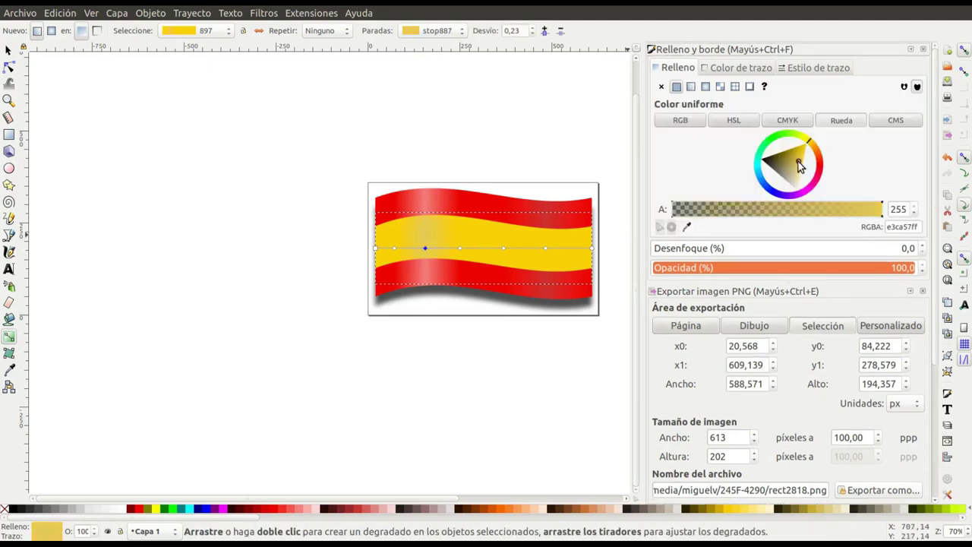
left_click_drag(803, 173, 801, 166)
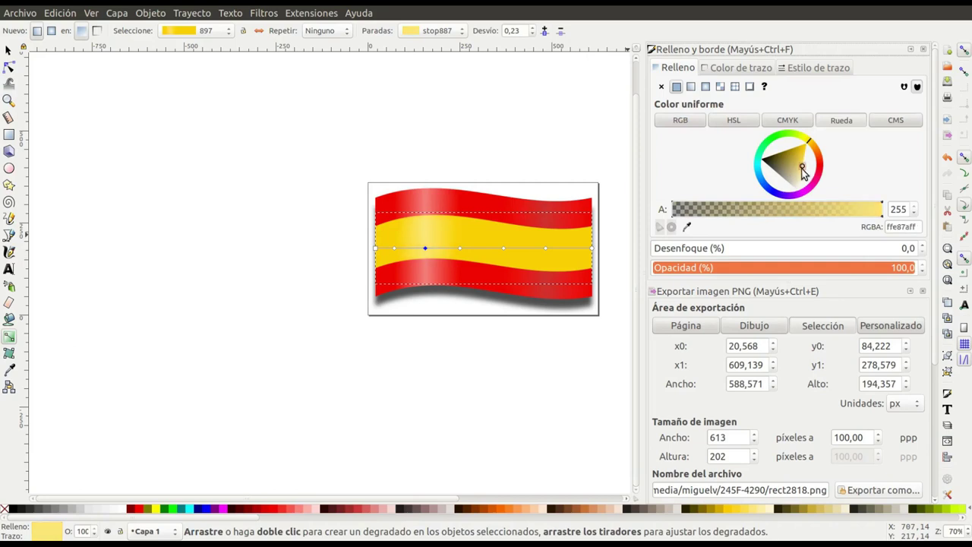
left_click(546, 249)
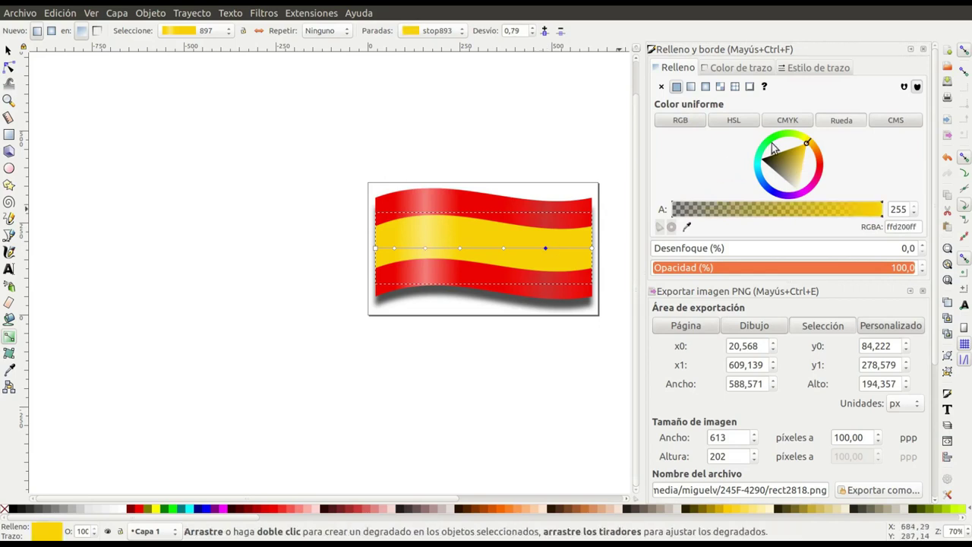
left_click(797, 156)
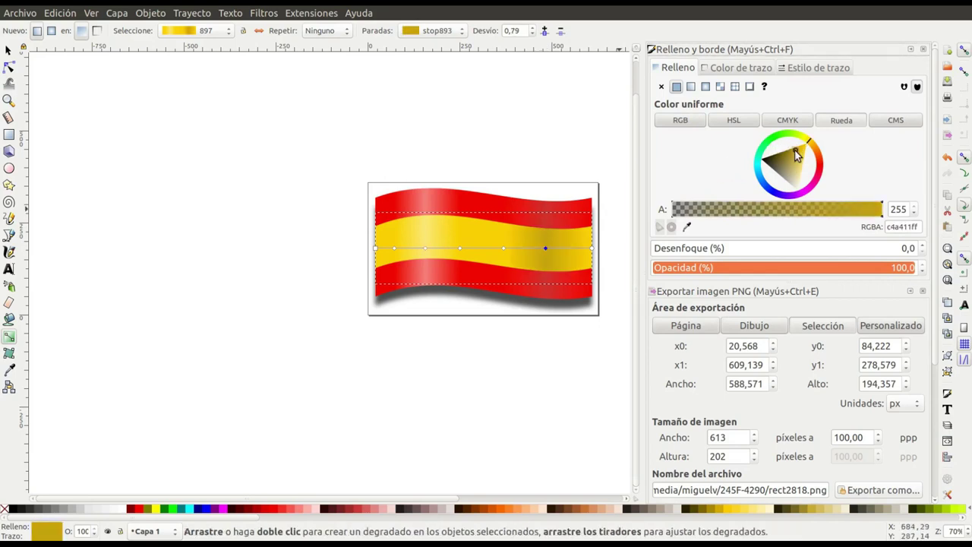
left_click(798, 155)
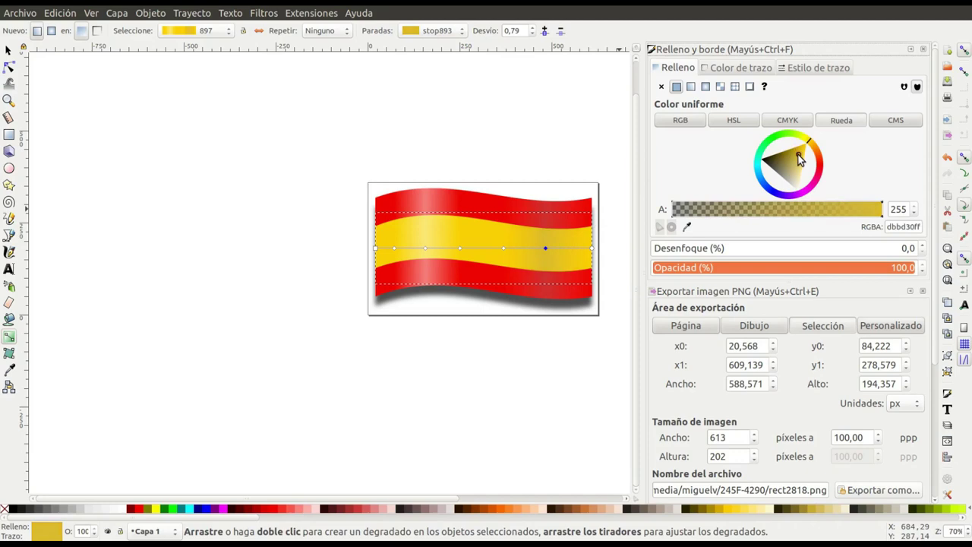
left_click(9, 50)
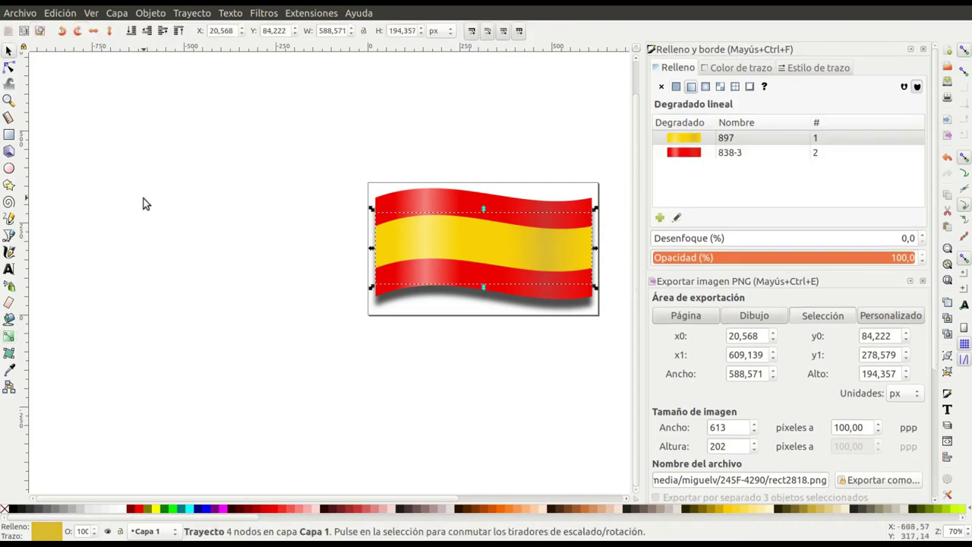
left_click(366, 433)
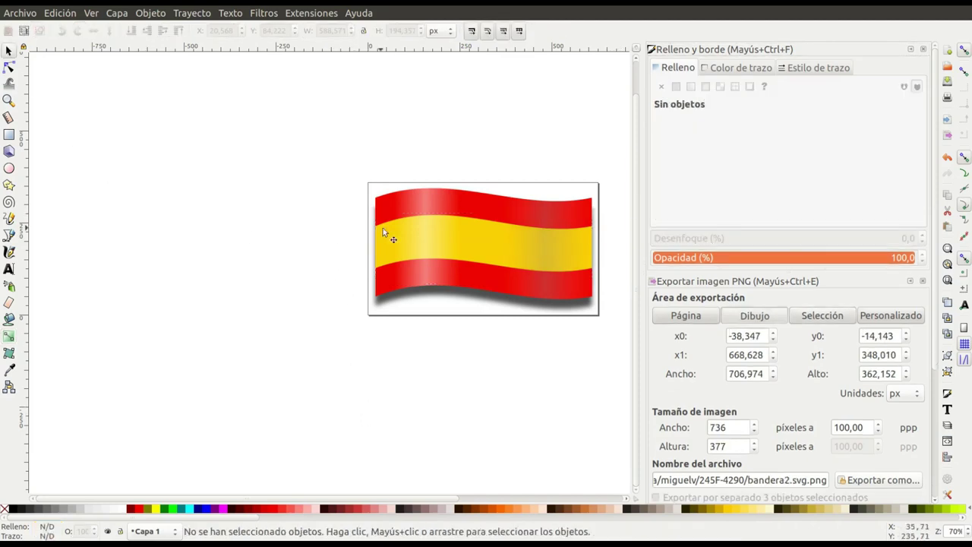